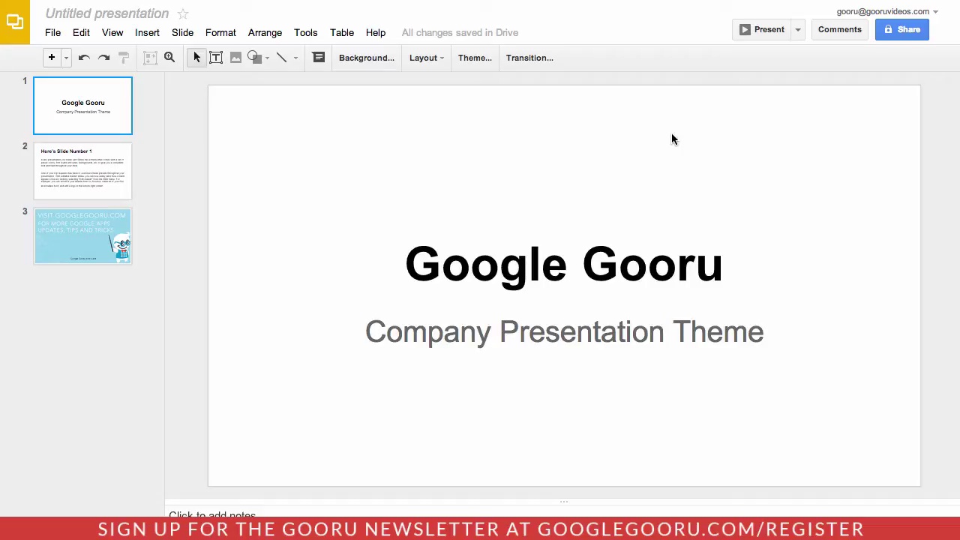
Set the presentation's page size to Widescreen 16:9 in the page setup
left_click(53, 34)
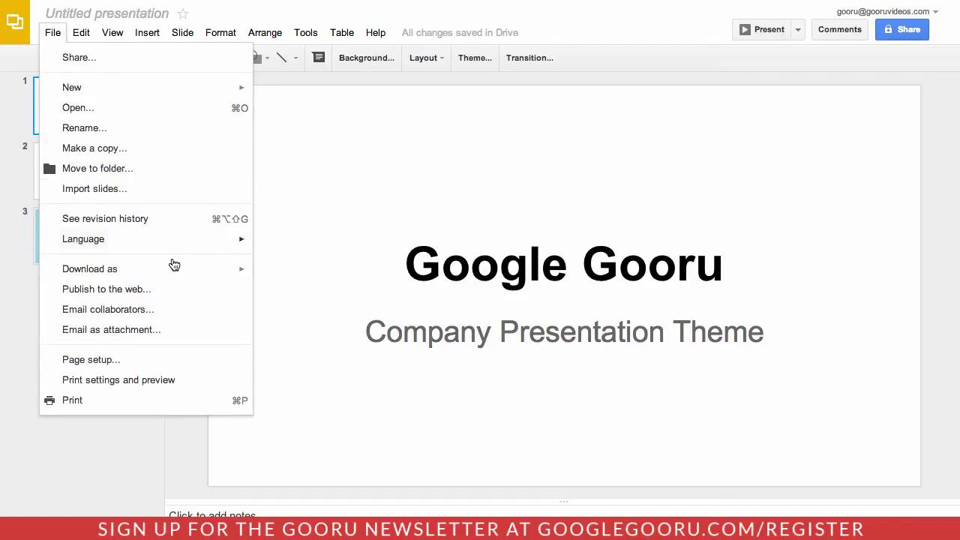
left_click(205, 362)
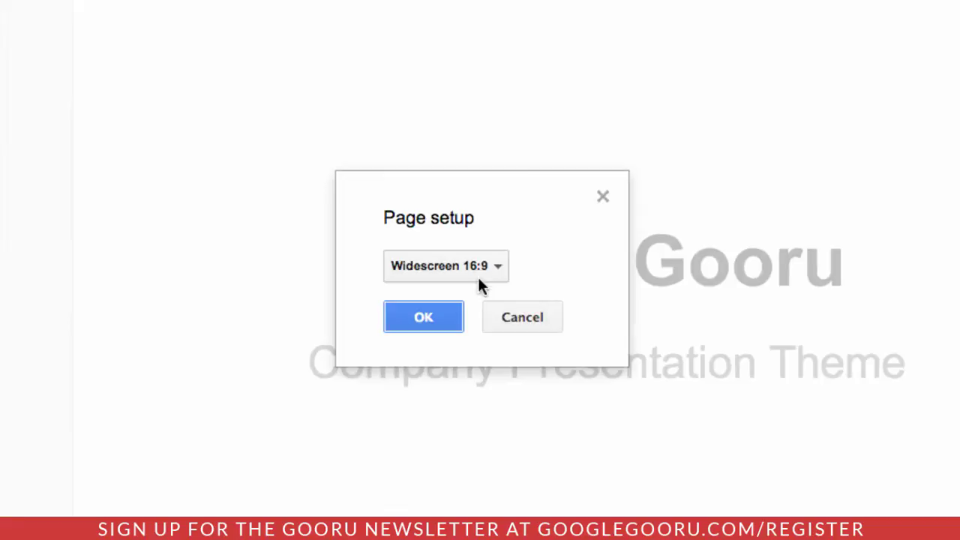
left_click(490, 269)
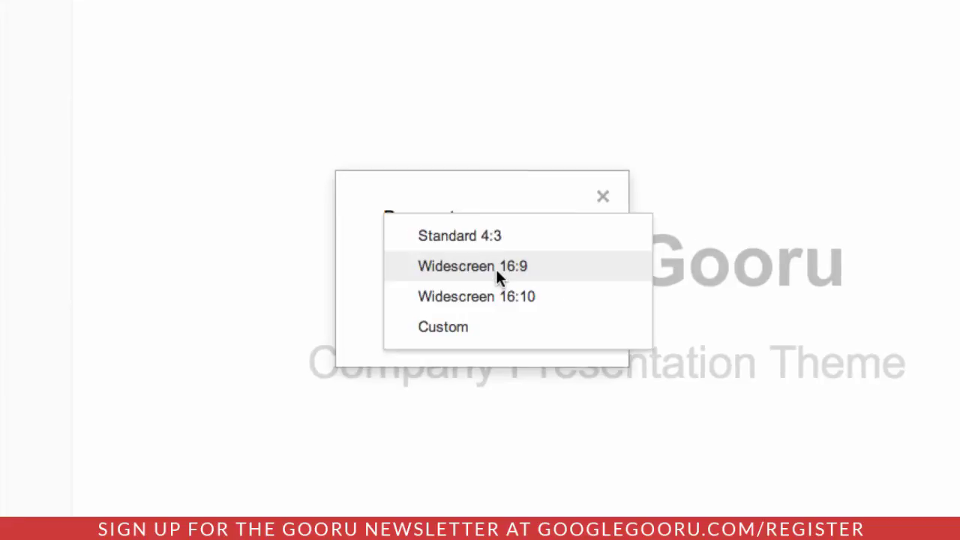
left_click(598, 276)
key("Return")
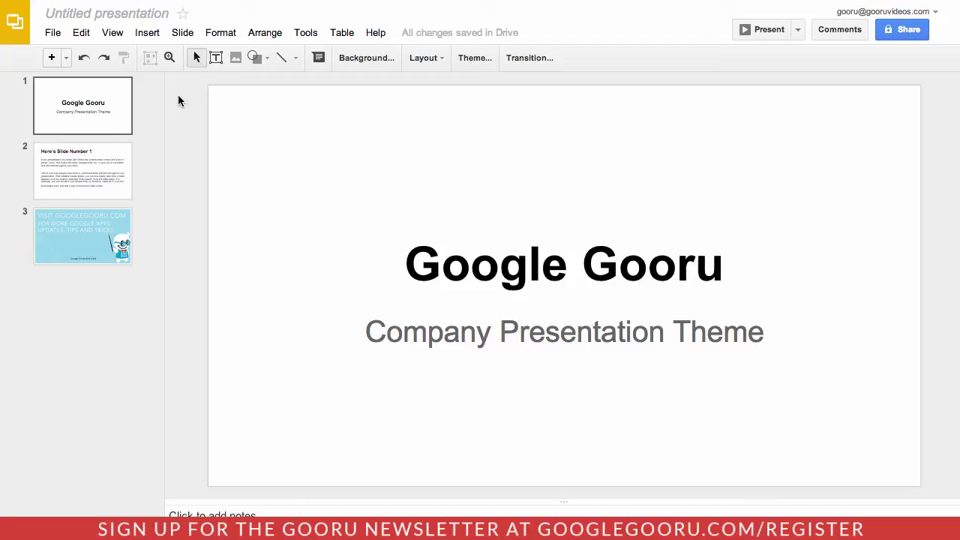
Open the Simple Light master for editing and set the master title's font to Impact
left_click(184, 34)
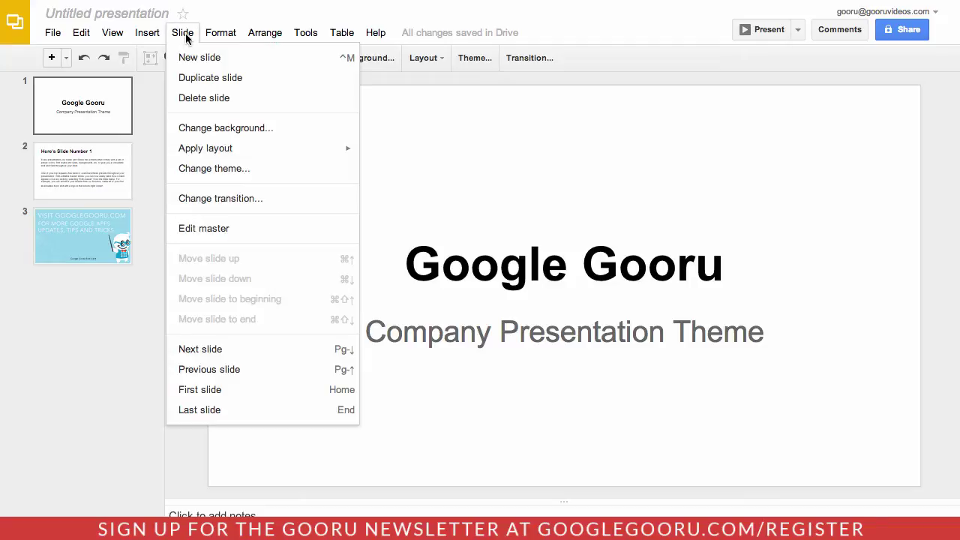
left_click(313, 229)
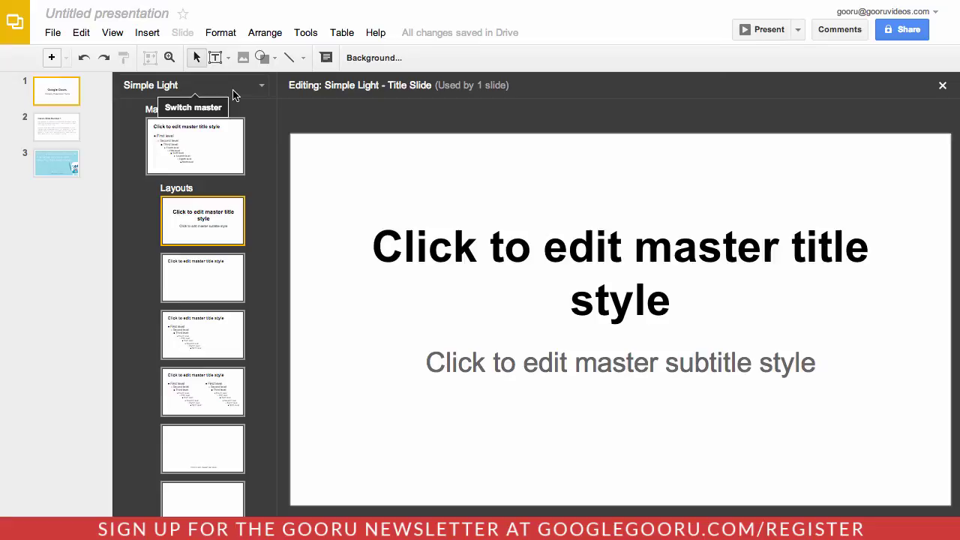
left_click(231, 143)
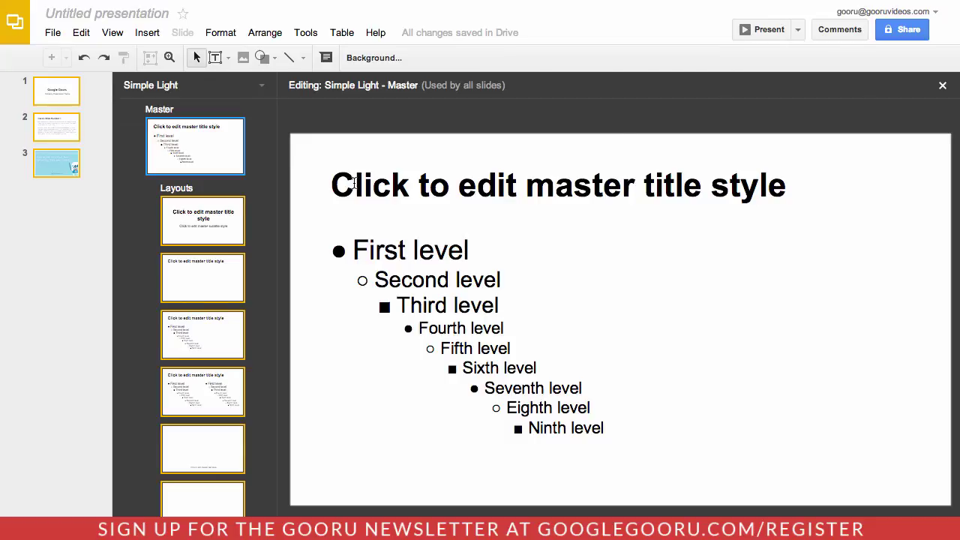
triple_click(354, 184)
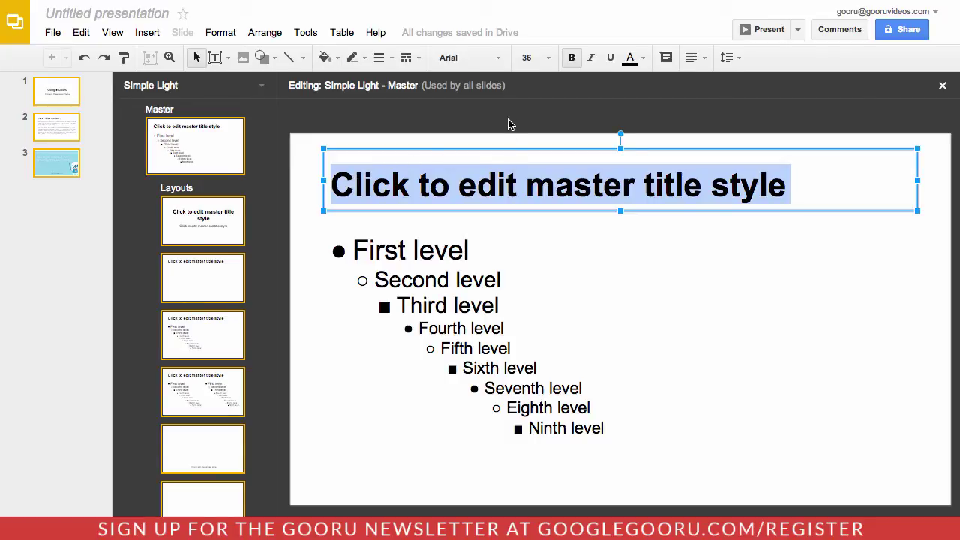
left_click(497, 60)
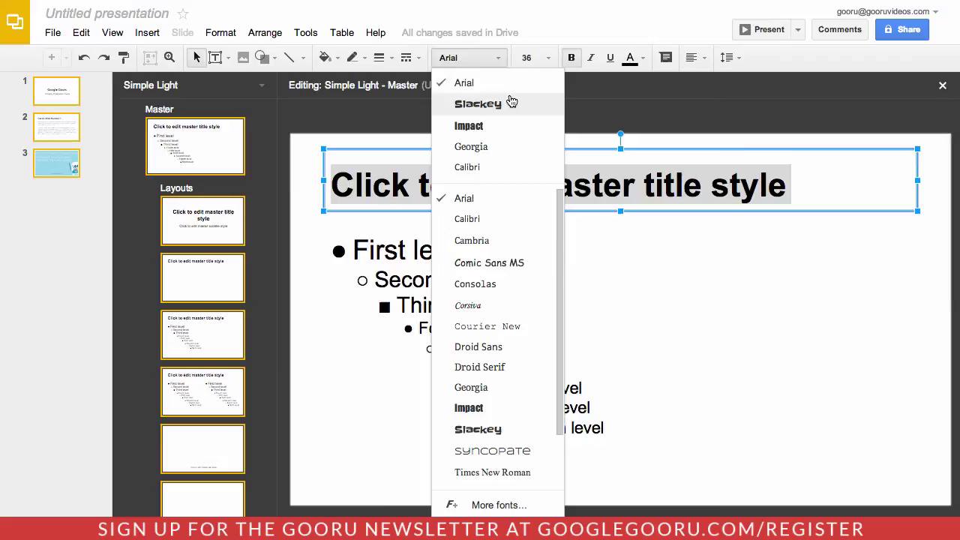
left_click(508, 127)
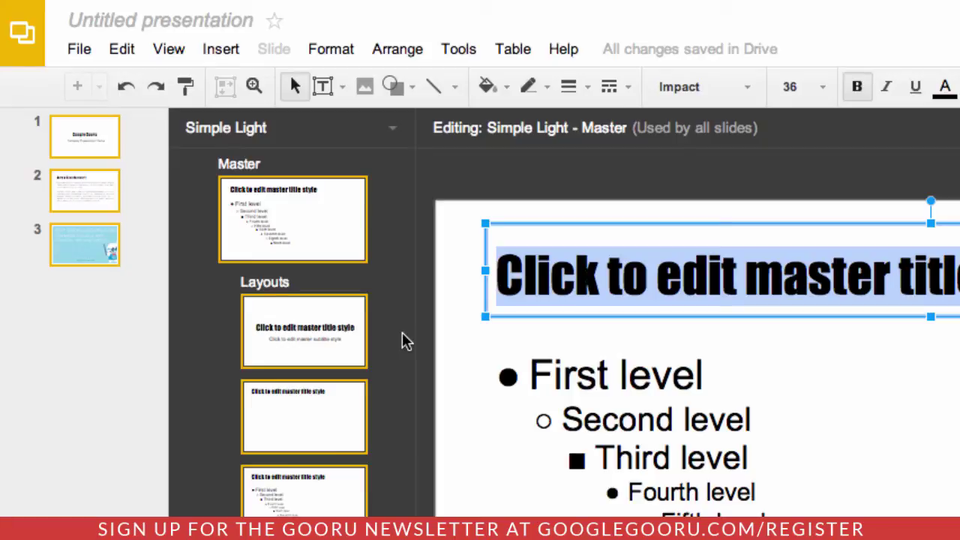
Italicize the subtitle placeholder in the Title Slide layout and return to the first slide of the presentation
triple_click(771, 337)
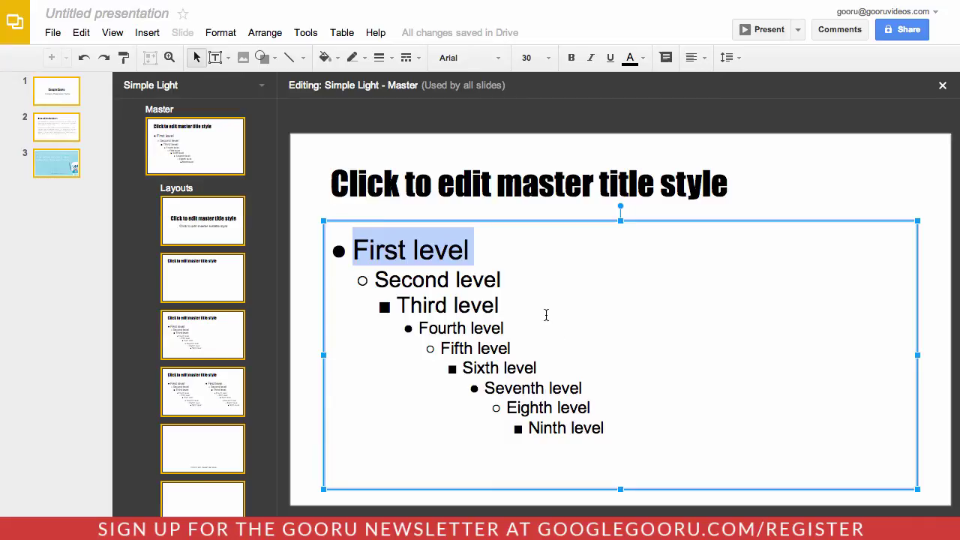
left_click(227, 210)
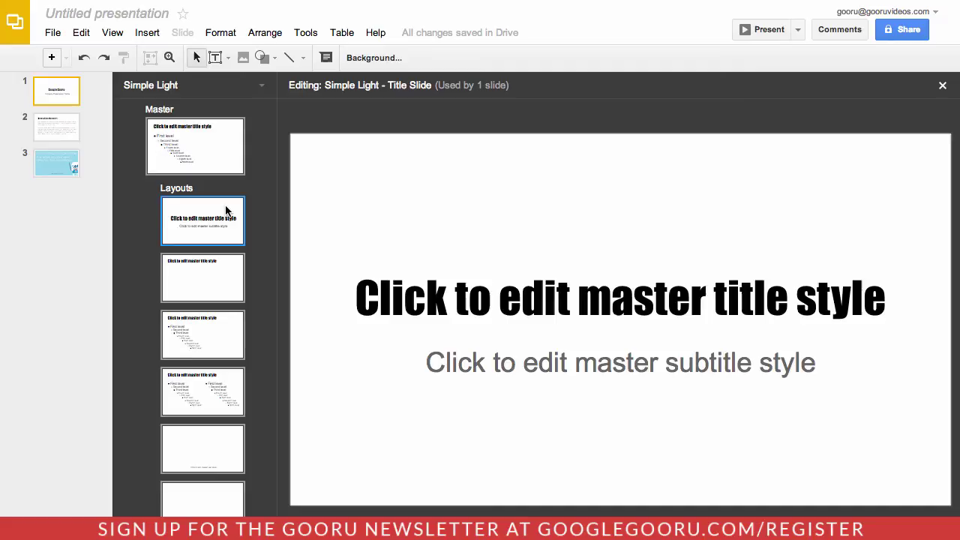
triple_click(525, 362)
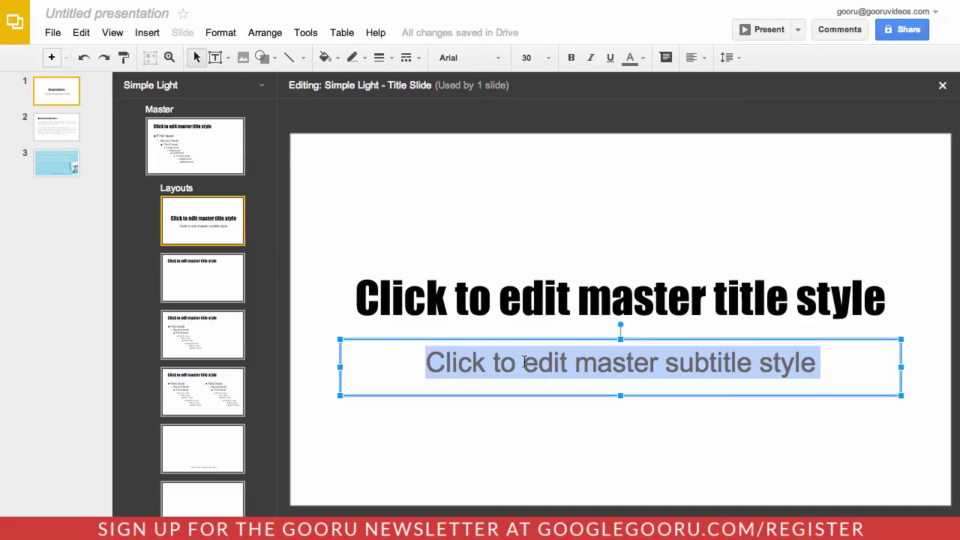
left_click(592, 60)
left_click(619, 211)
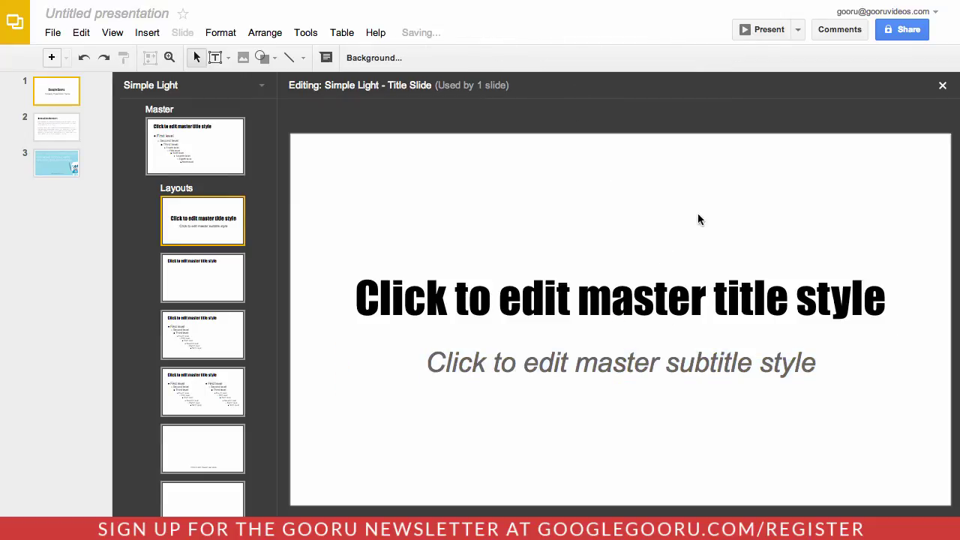
left_click(72, 92)
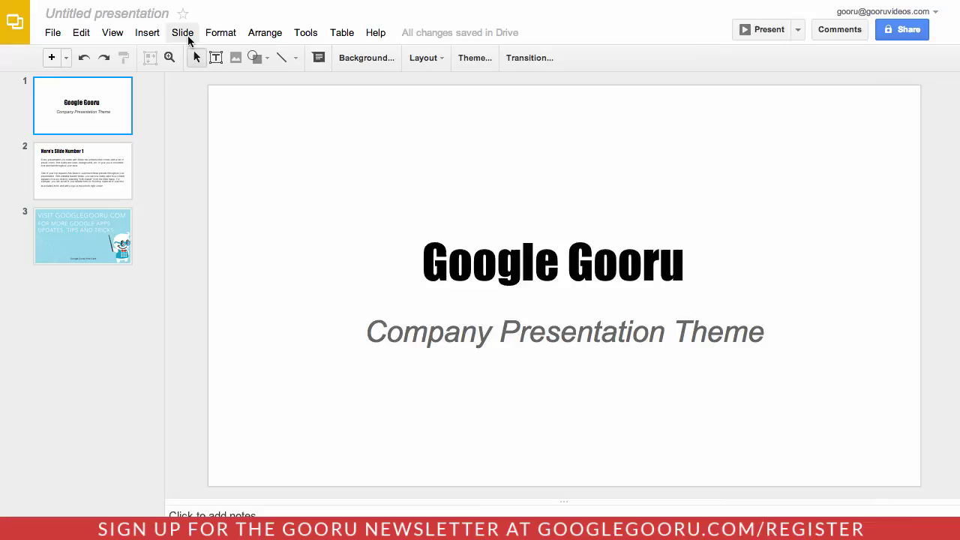
Reopen the master editor, look through the existing layouts, and add a new layout directly after Custom Layout 1
left_click(183, 35)
left_click(255, 228)
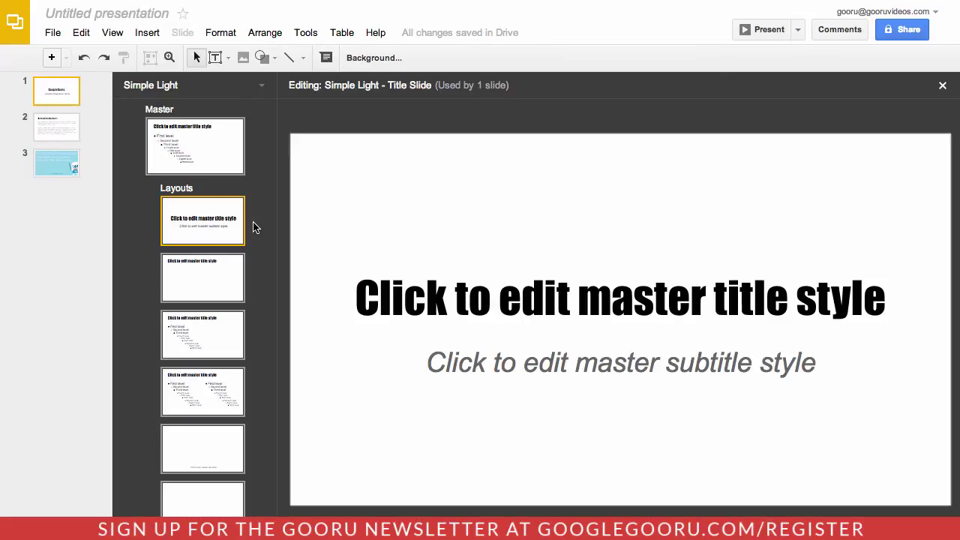
left_click(210, 286)
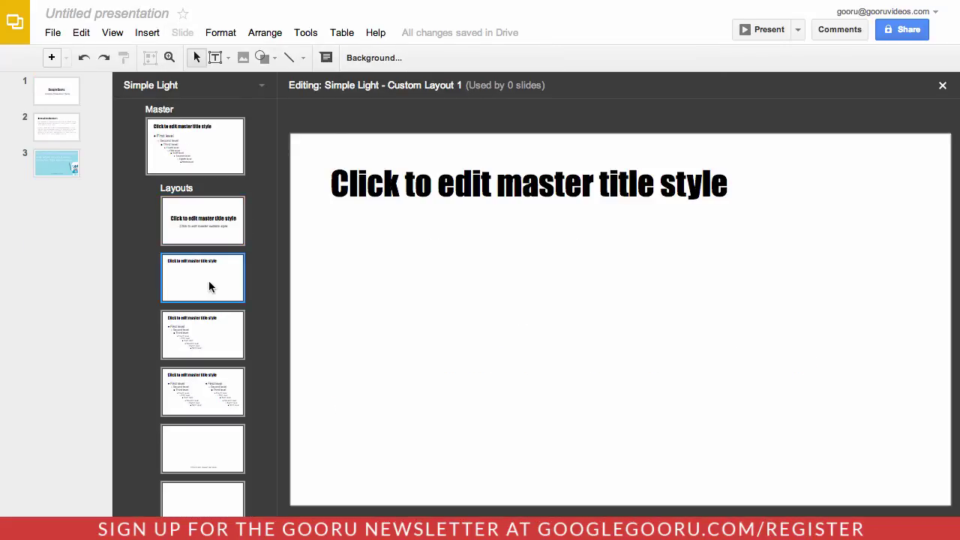
left_click(219, 326)
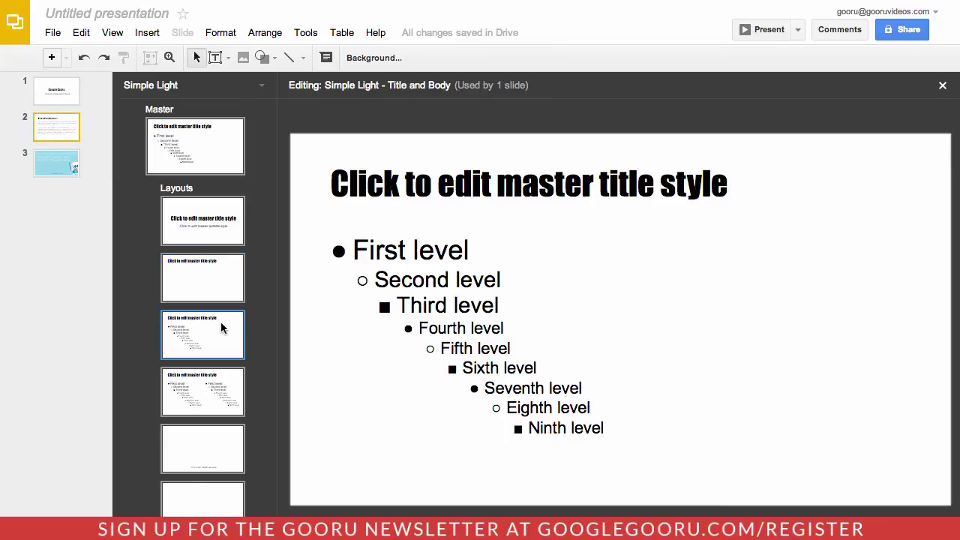
left_click(238, 400)
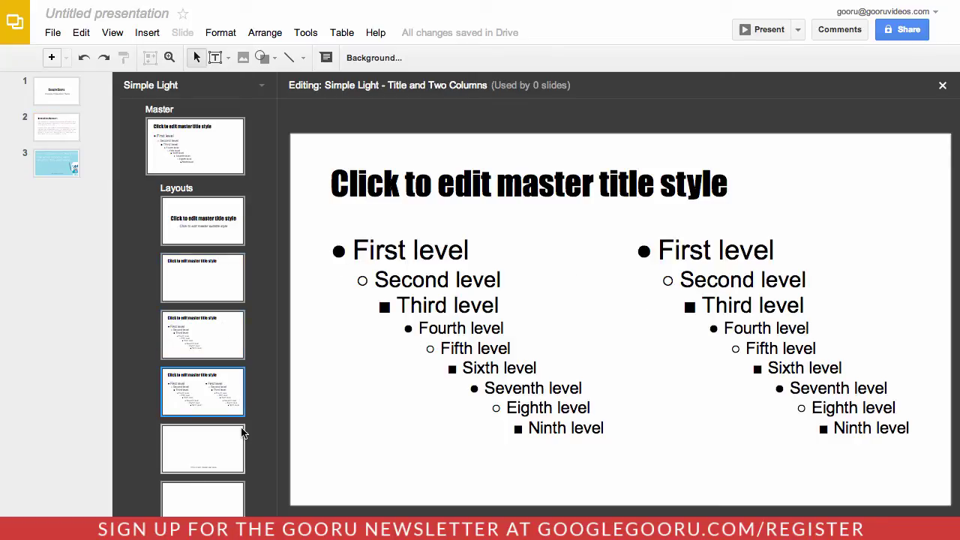
left_click(235, 290)
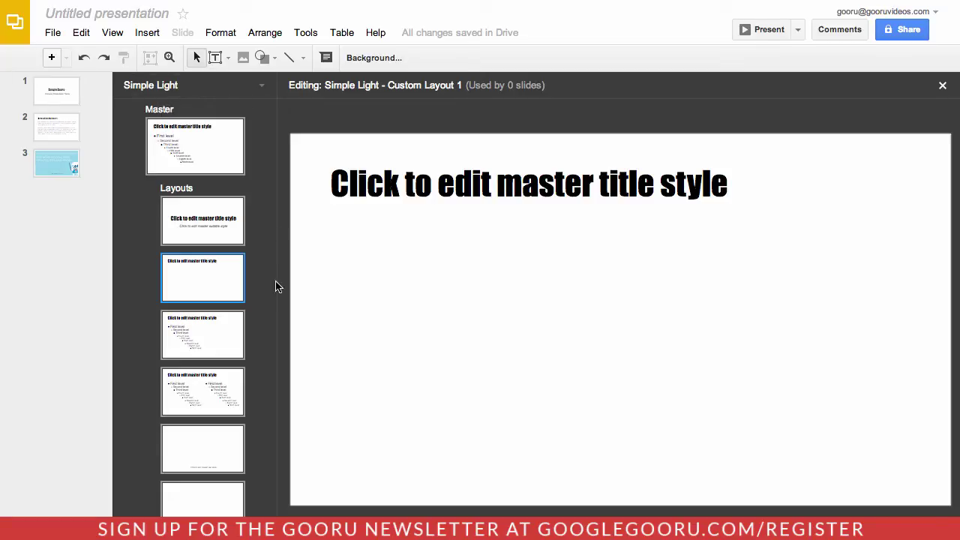
key("ctrl+m")
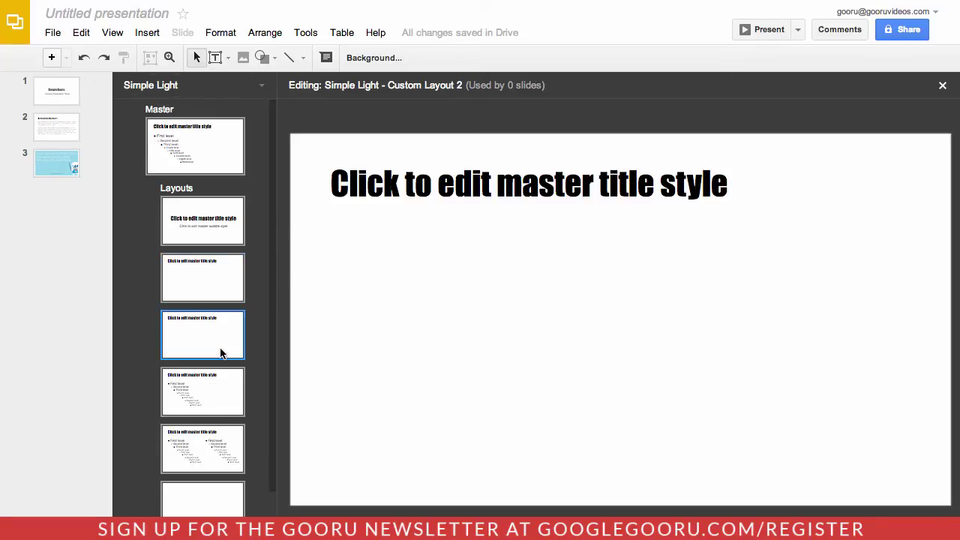
Move the new layout's title placeholder down to the slide's lower edge
triple_click(408, 180)
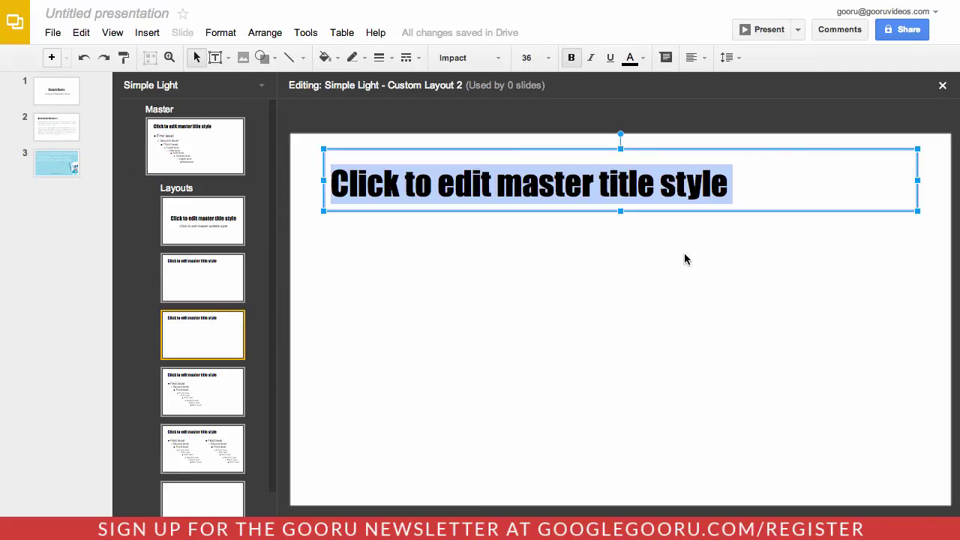
left_click_drag(814, 150, 815, 439)
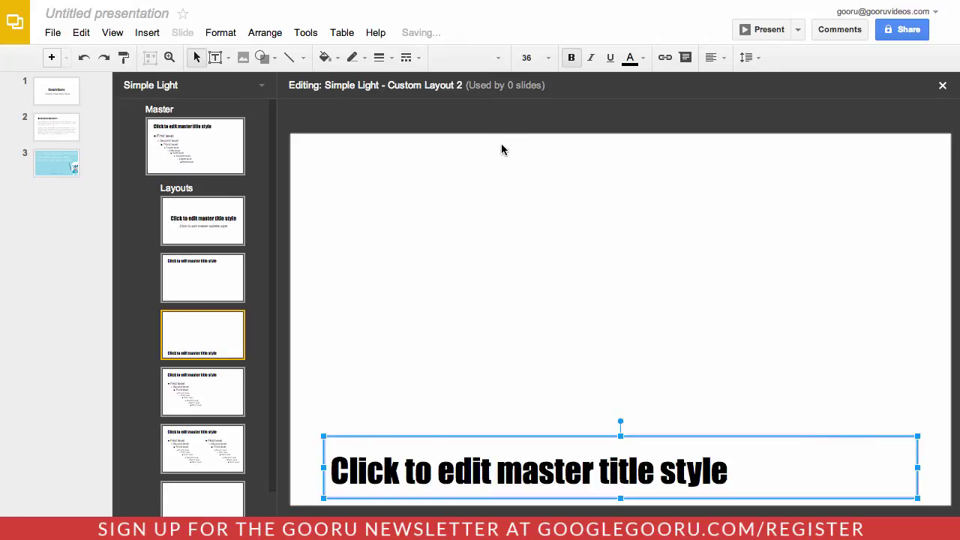
left_click(502, 149)
Draw two tall empty text boxes side by side above the title placeholder in the new layout
left_click(147, 32)
left_click(185, 62)
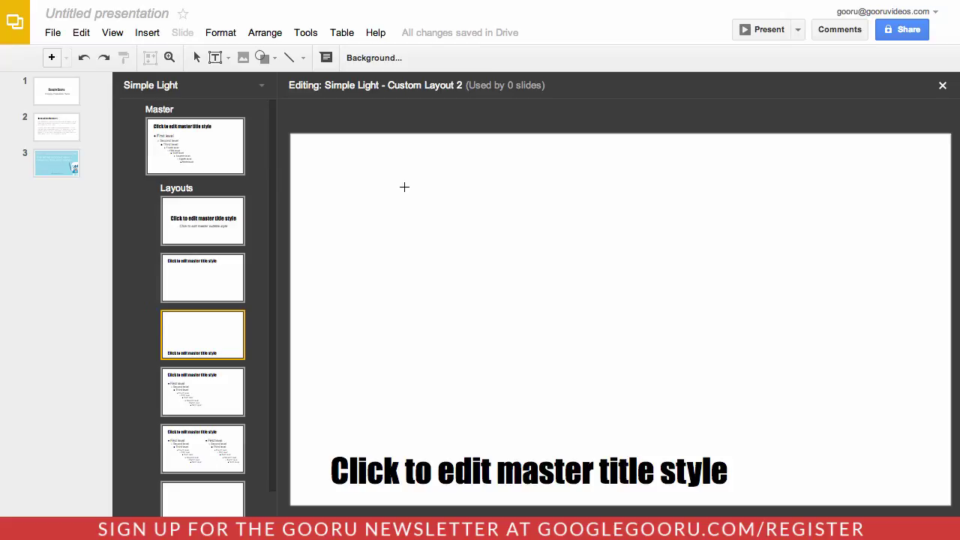
left_click_drag(335, 179, 572, 435)
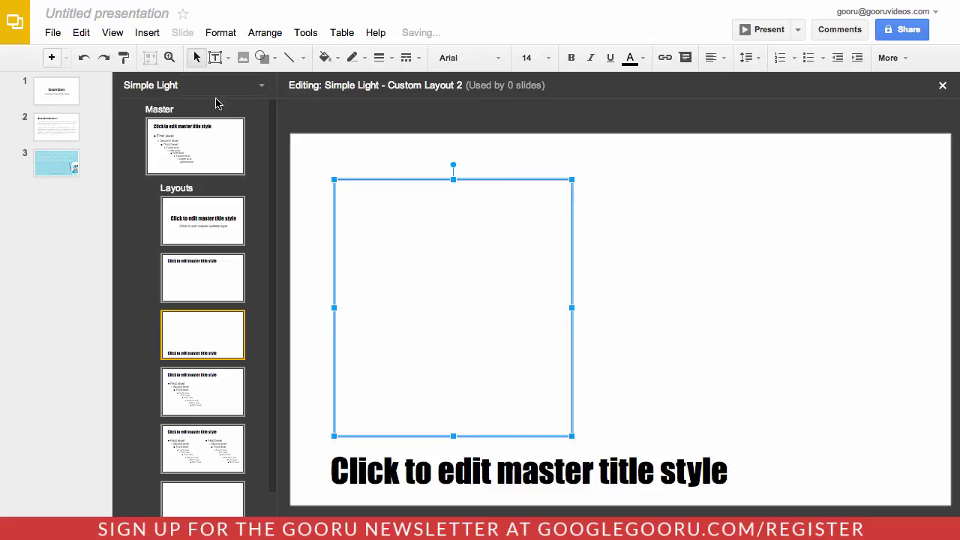
left_click(149, 33)
left_click(159, 57)
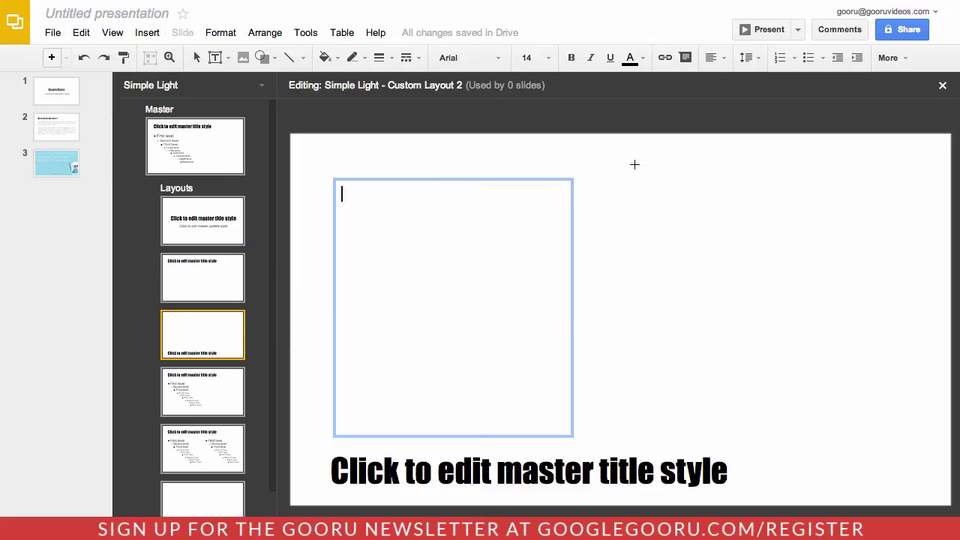
left_click_drag(669, 178, 917, 435)
left_click(495, 259)
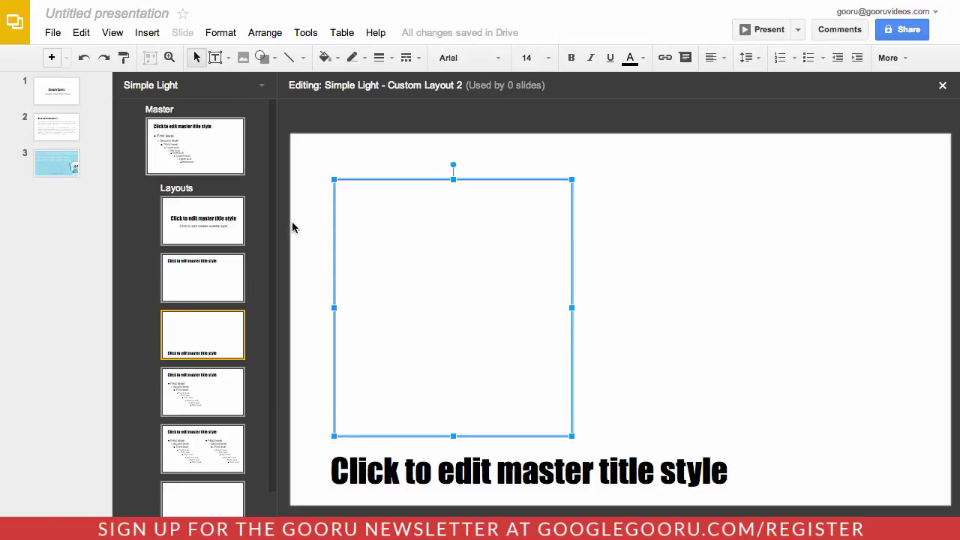
Close the master editor and add a slide with Custom Layout 2 after the third slide
left_click(942, 86)
left_click(76, 304)
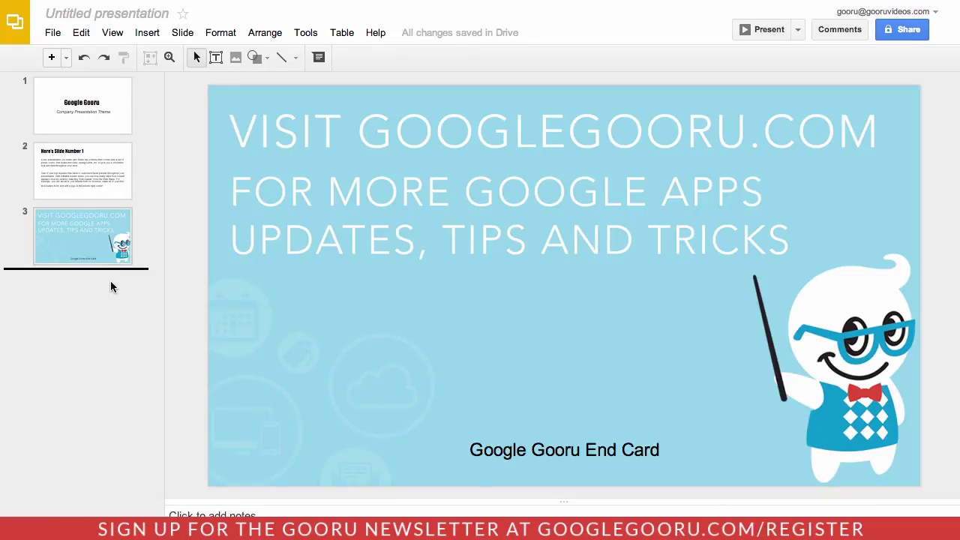
left_click(68, 64)
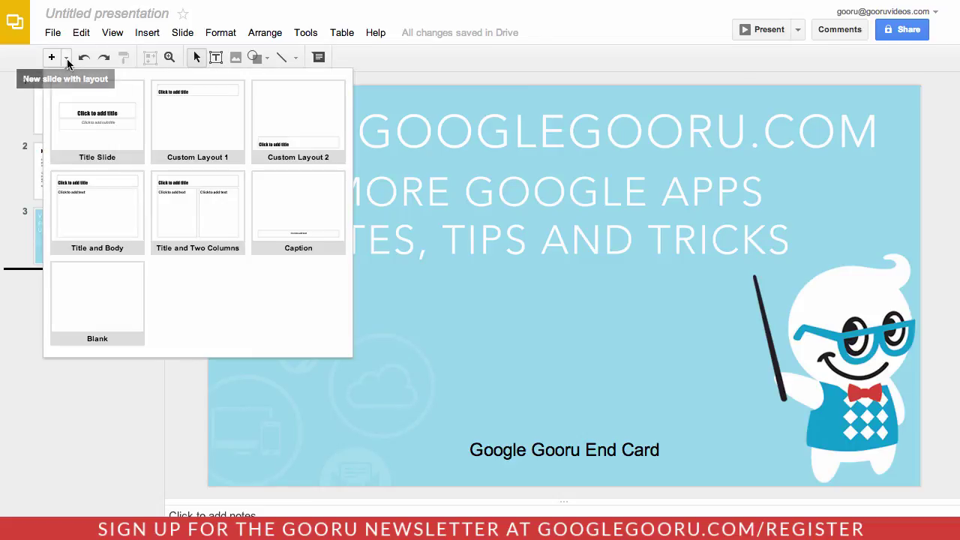
left_click(300, 123)
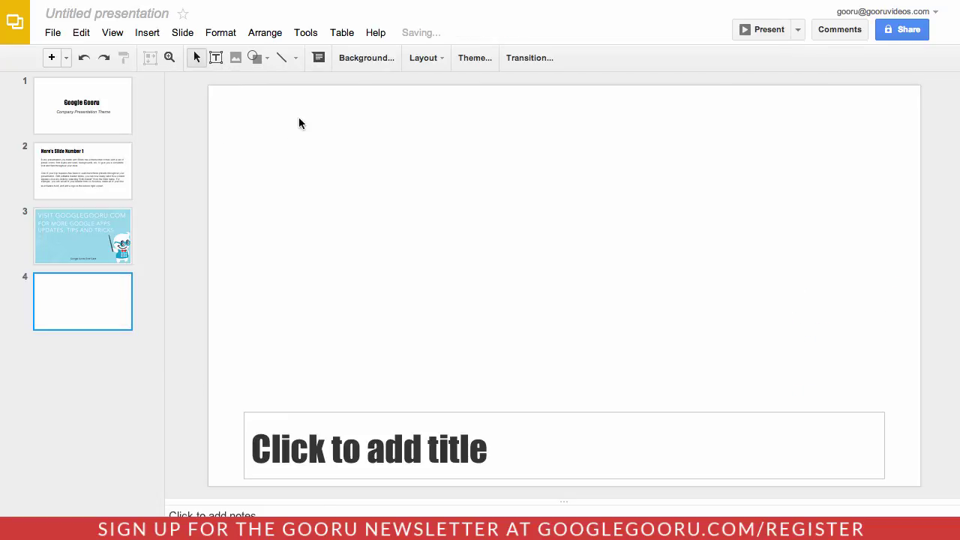